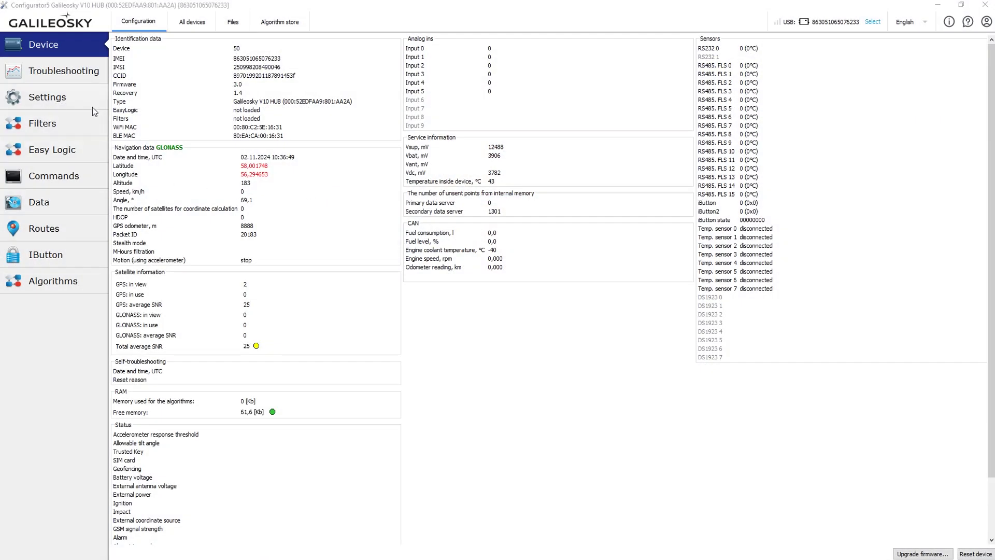
Step: Go to the Track settings page and set data storage to microSD-card
click(86, 95)
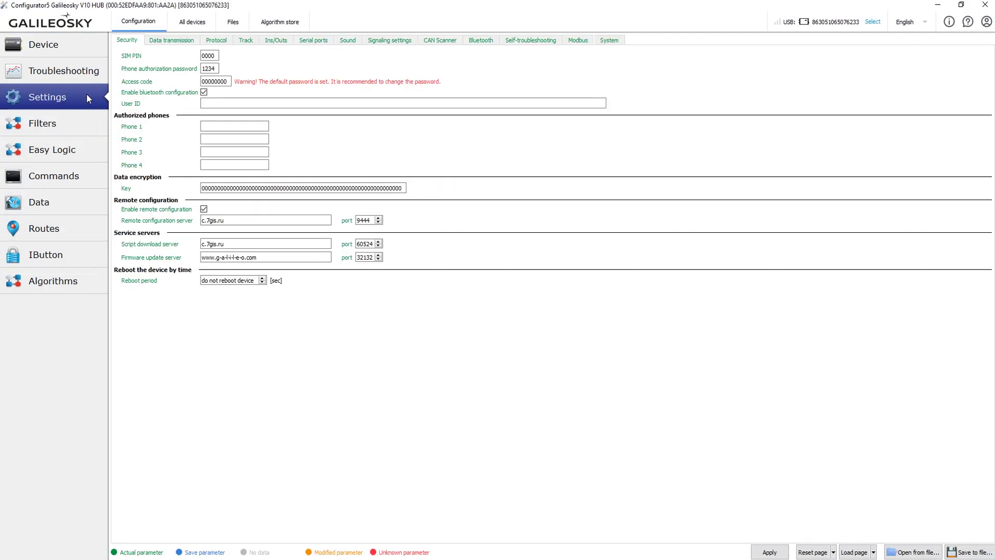
click(246, 41)
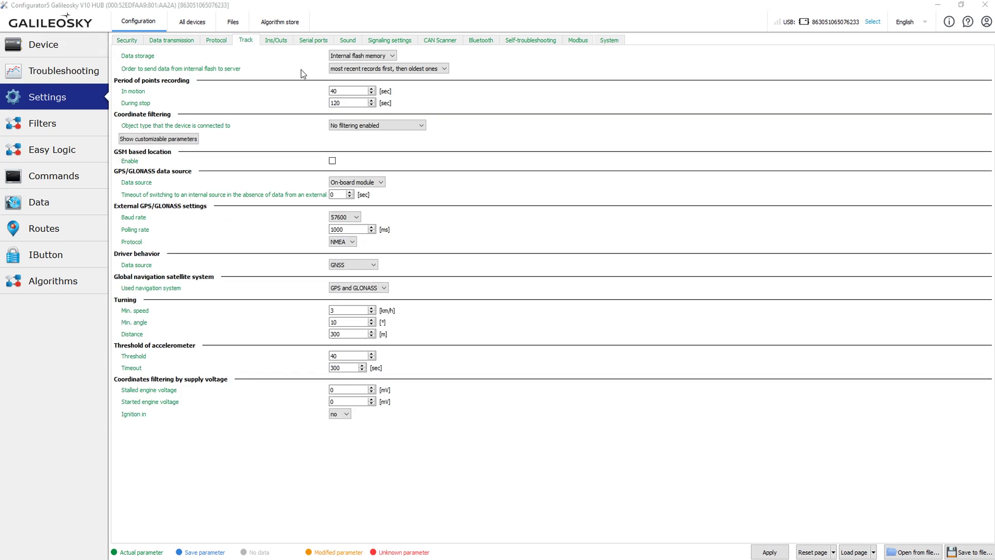
click(386, 56)
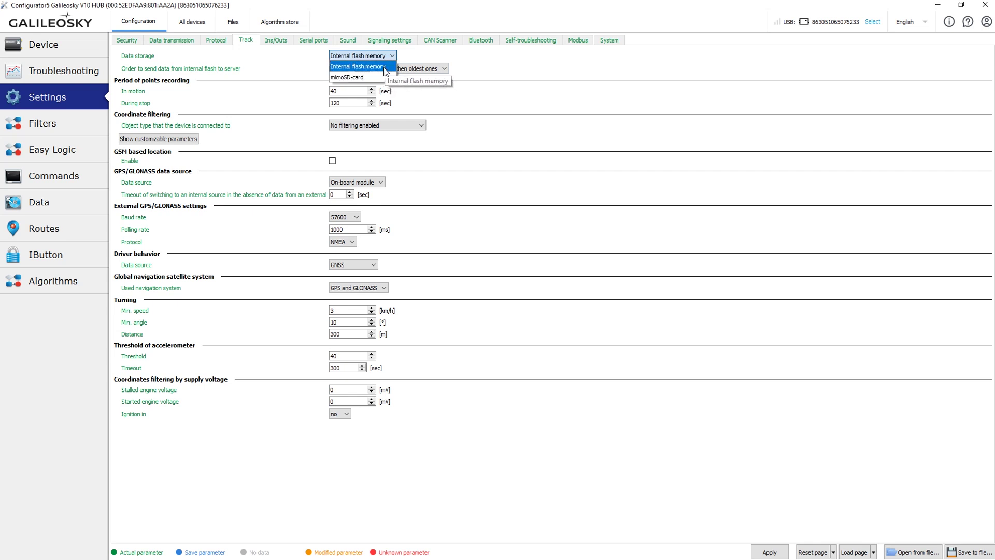
click(384, 68)
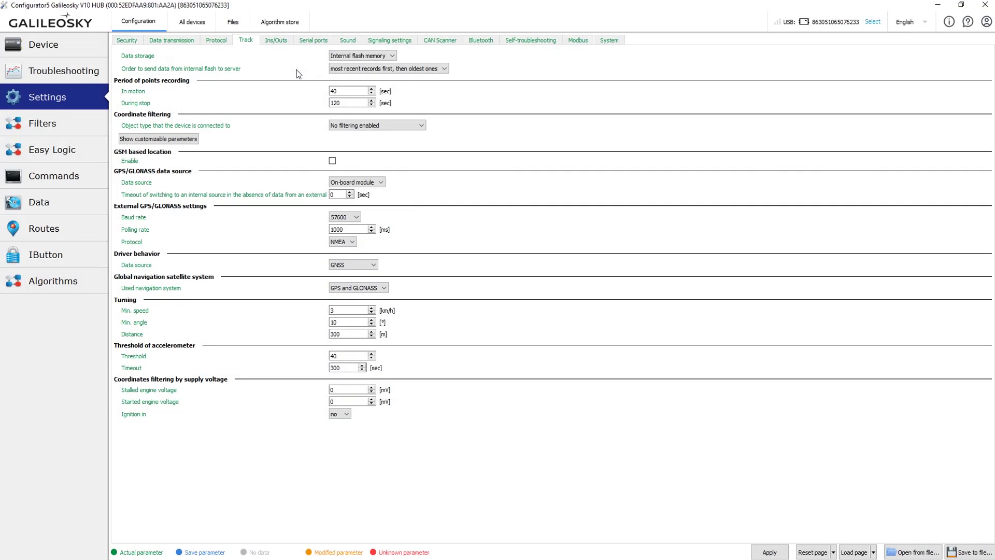
click(334, 56)
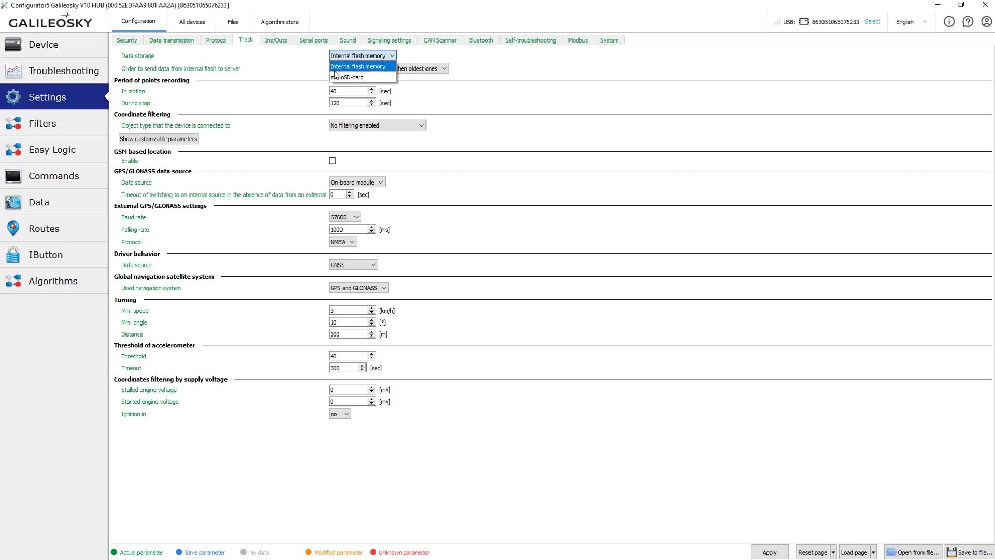
click(336, 78)
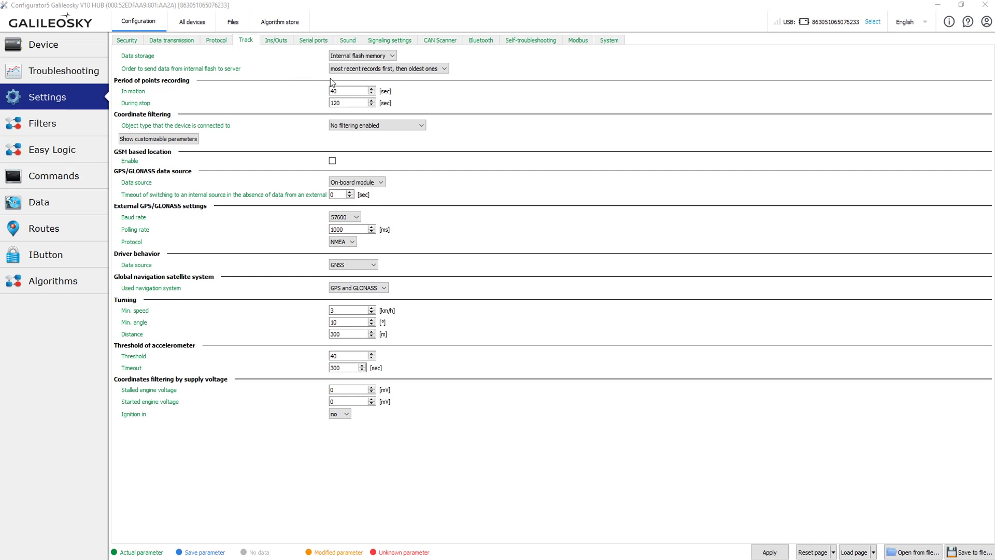
Step: Set the internal-flash-to-server send order to 'in chronological order'
click(347, 72)
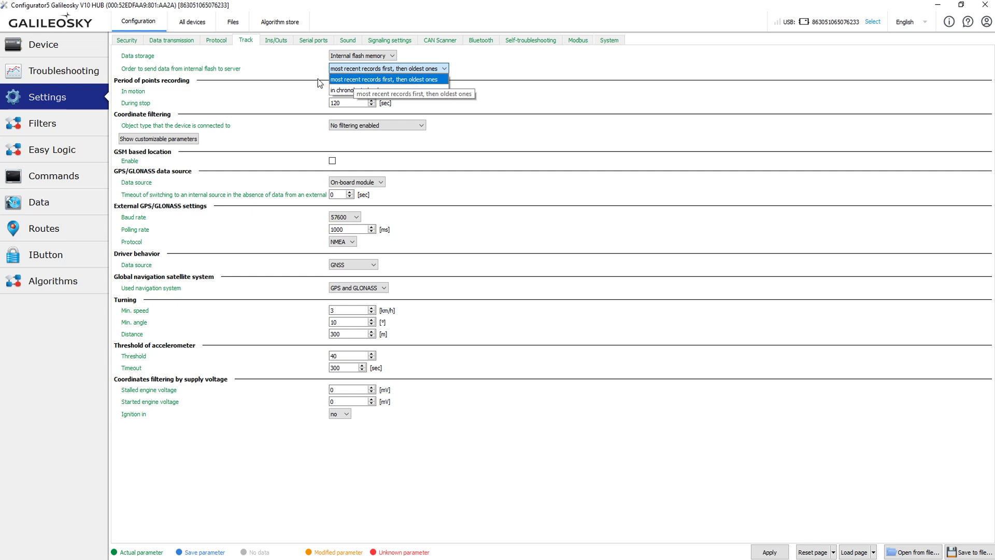
click(336, 90)
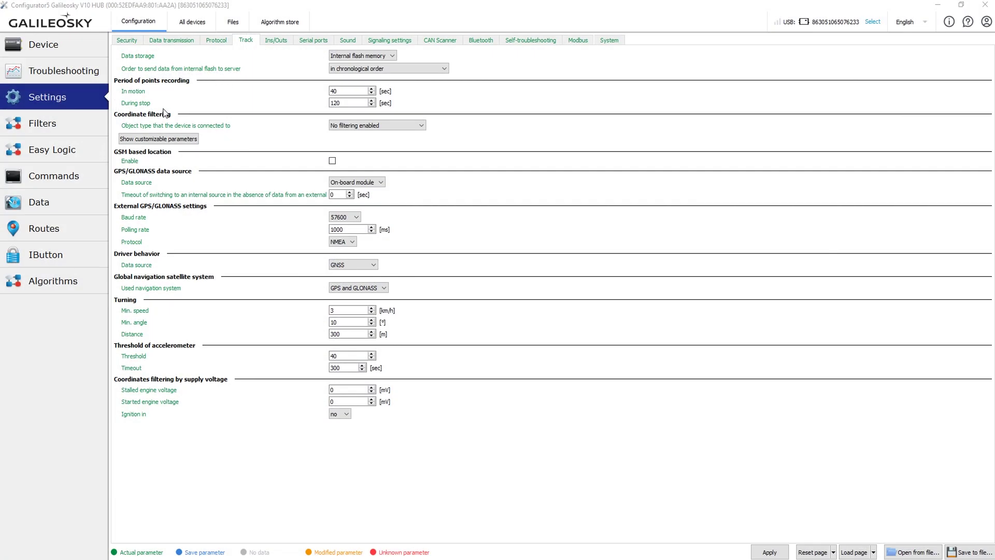
Step: Set point recording periods to 1 sec in motion and 999999999 sec during stop
drag(336, 92, 312, 92)
click(329, 103)
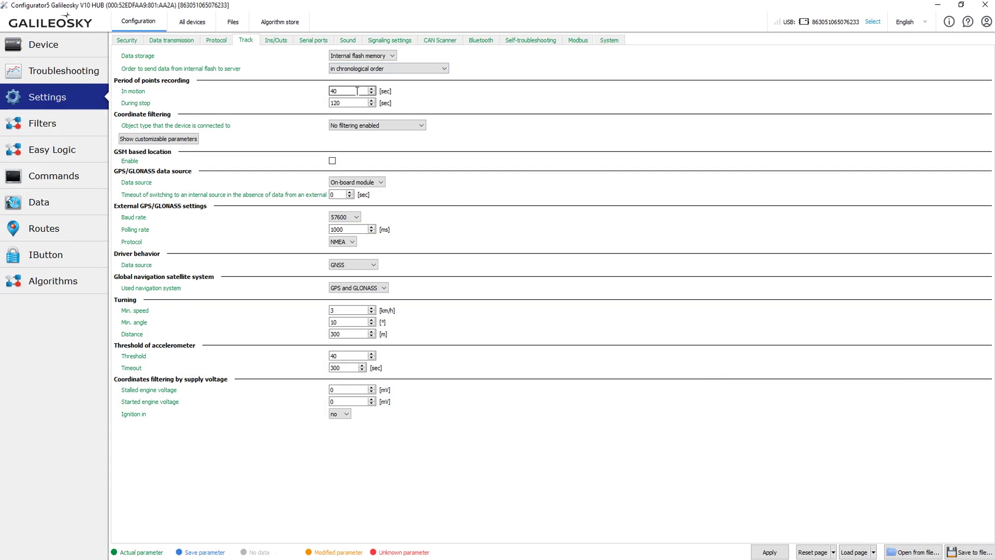
drag(350, 91, 326, 103)
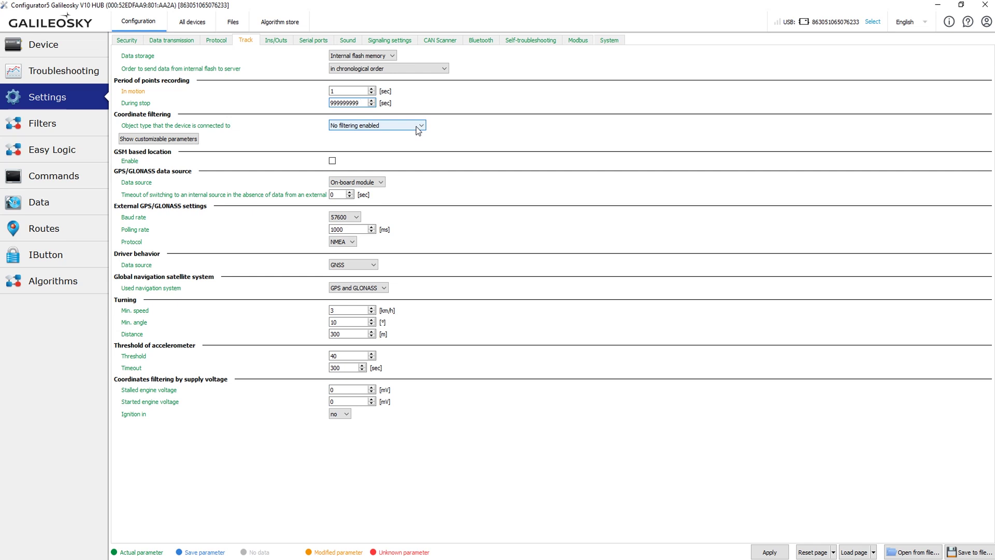
Step: Choose Passenger car as the object type for coordinate filtering
click(418, 127)
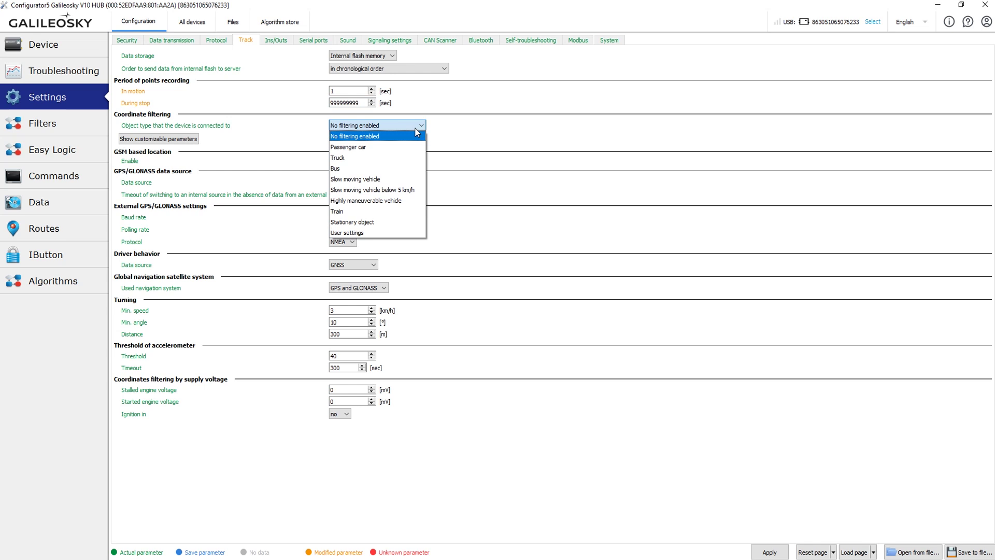
click(457, 122)
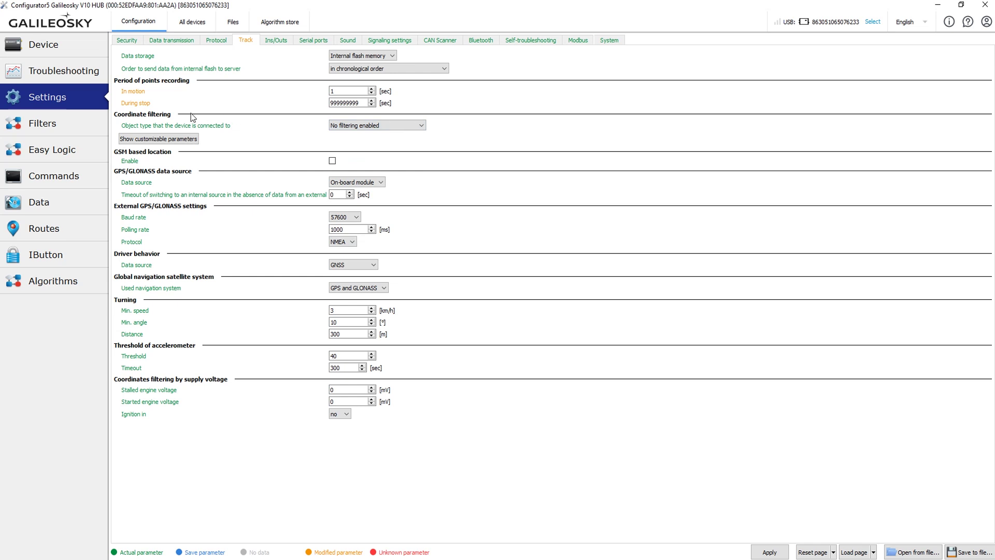
click(361, 128)
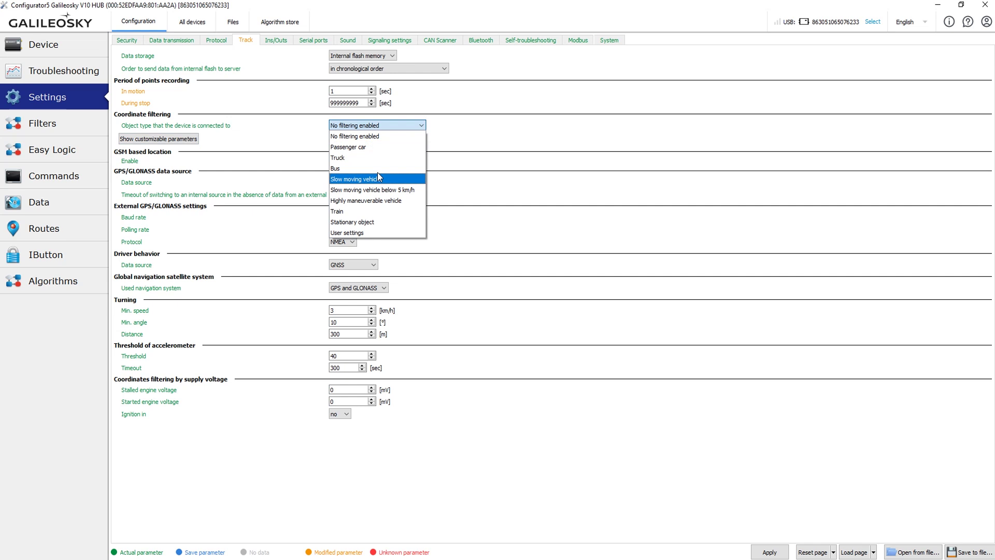
click(376, 148)
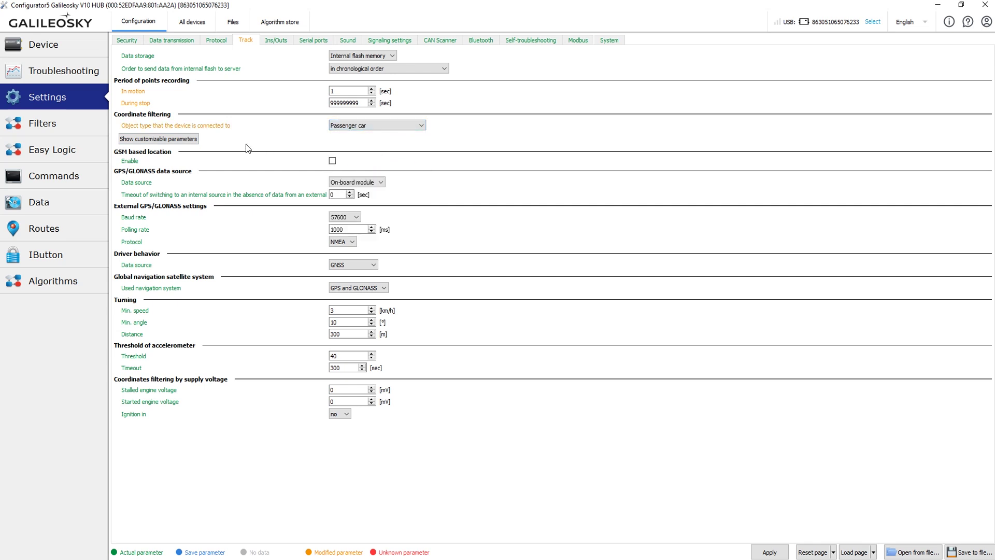
Step: Expand the customizable parameters of the Signal quality filter
click(184, 138)
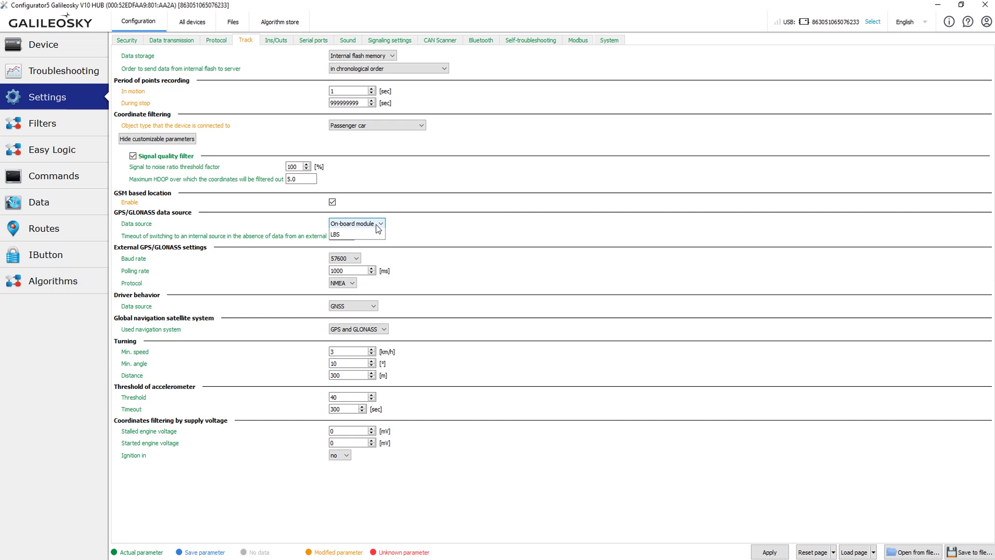
Step: Set the GPS/GLONASS data source to RS232 0 module, keeping 57600 baud and NMEA protocol
click(376, 226)
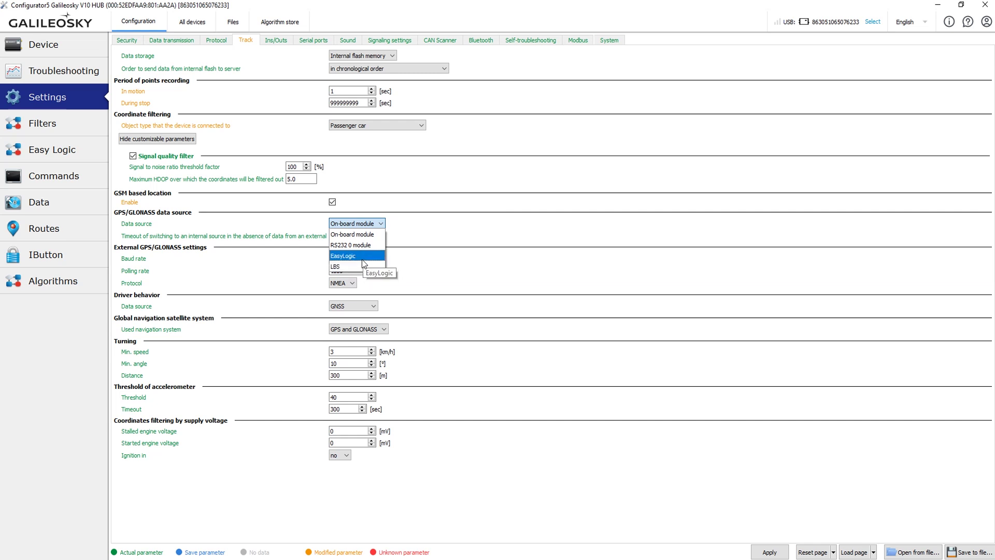
click(314, 249)
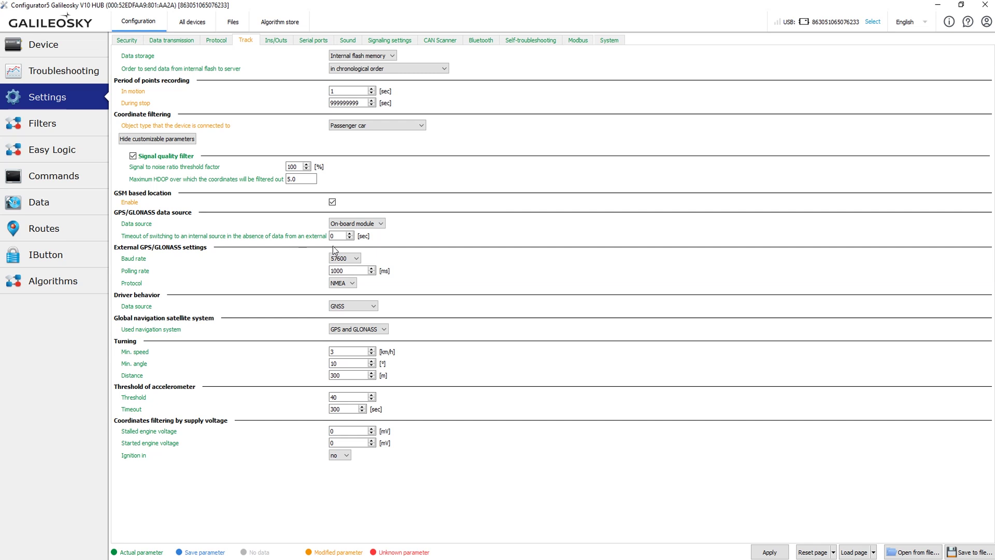
click(356, 224)
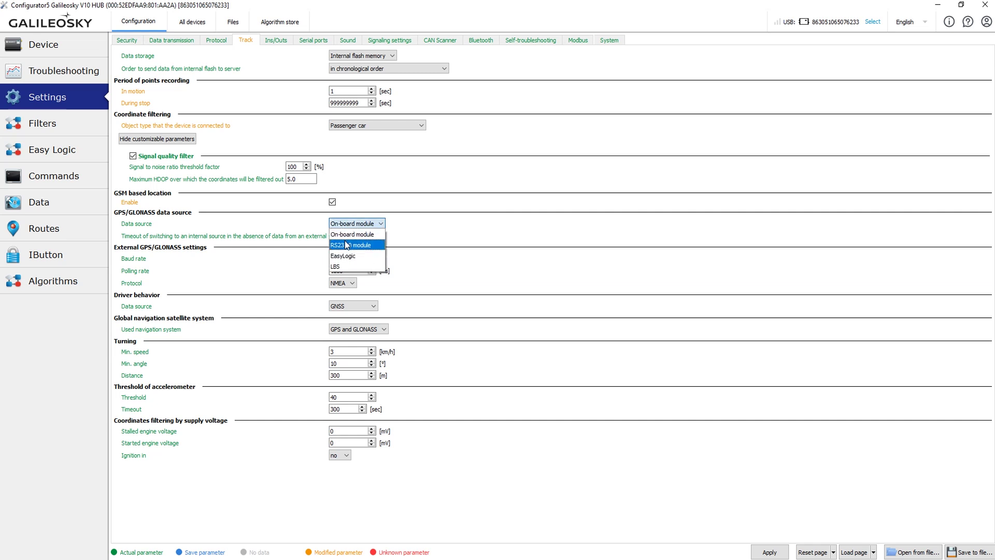
click(339, 242)
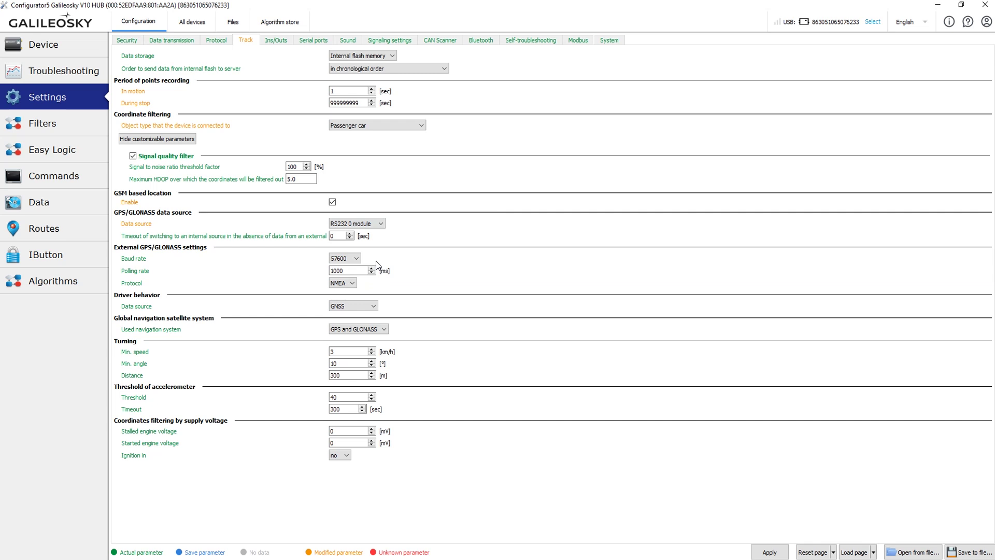
click(345, 258)
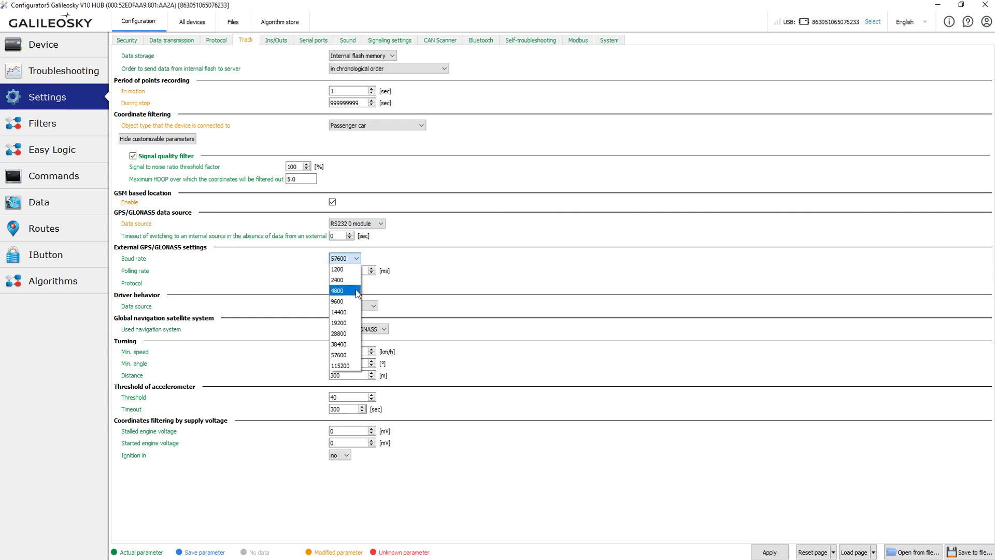
click(347, 355)
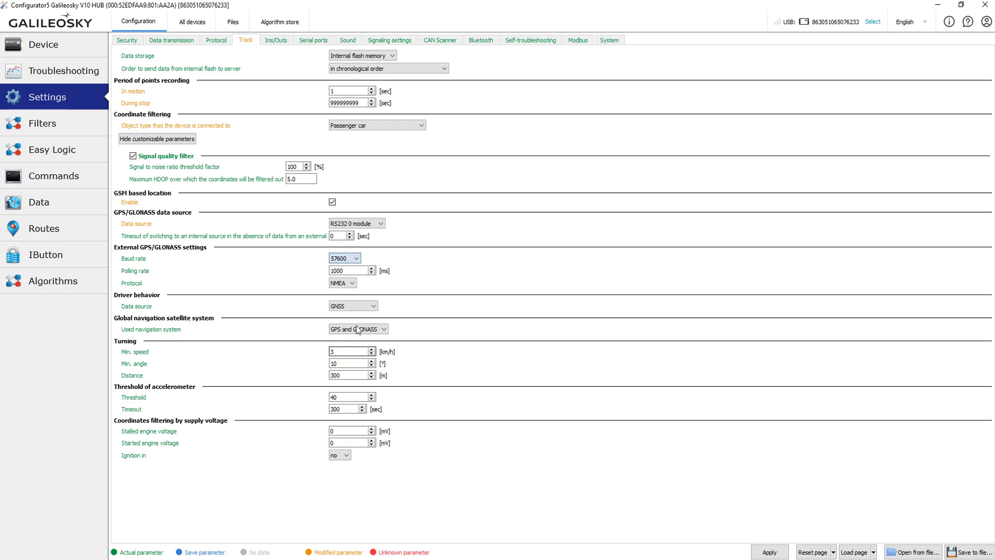
click(353, 283)
Step: Change the driver behavior data source from GNSS to Accelerometer
click(369, 306)
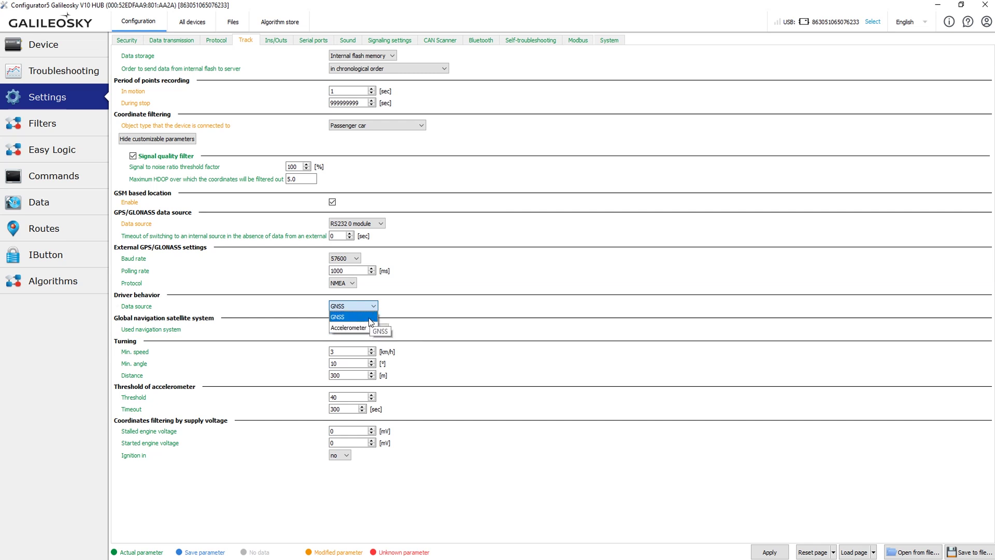
click(369, 317)
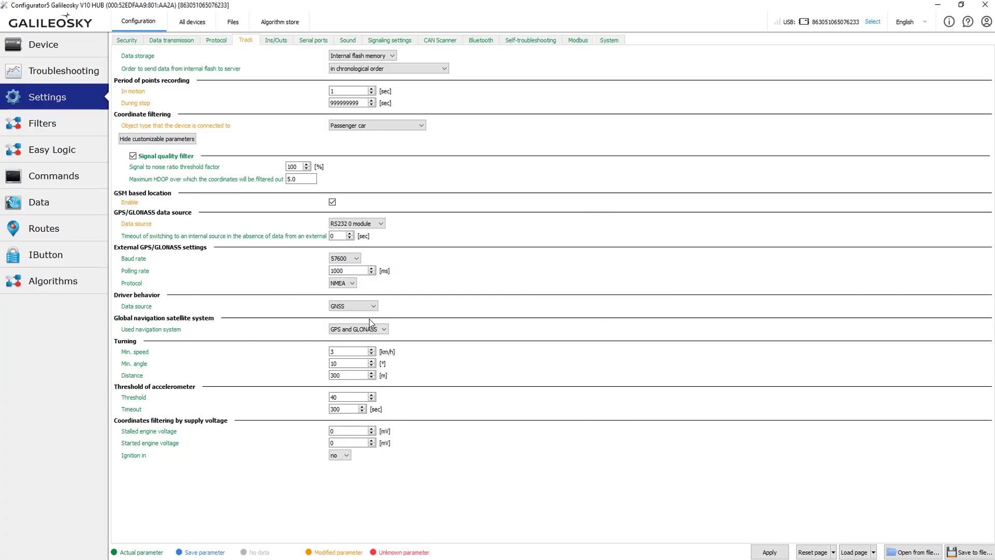
click(363, 307)
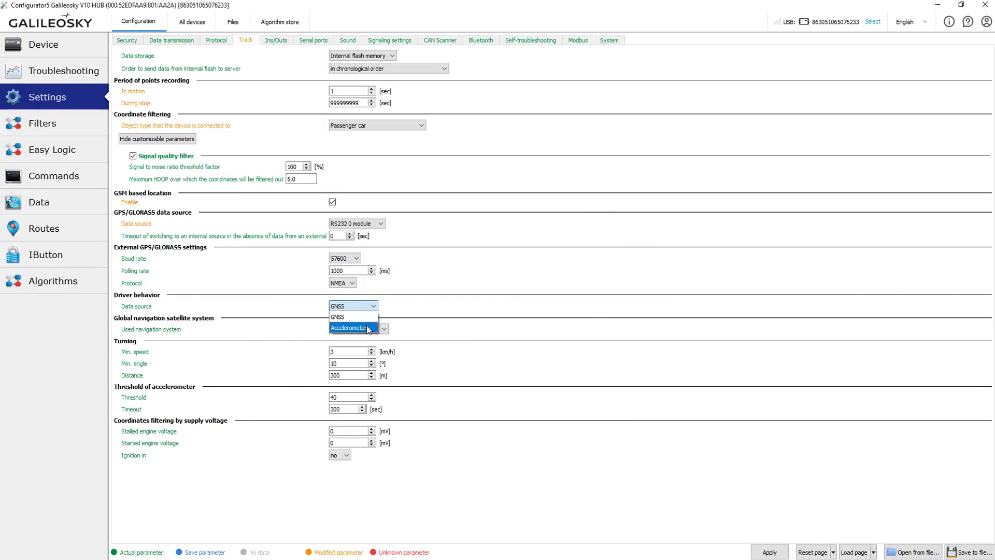
click(366, 327)
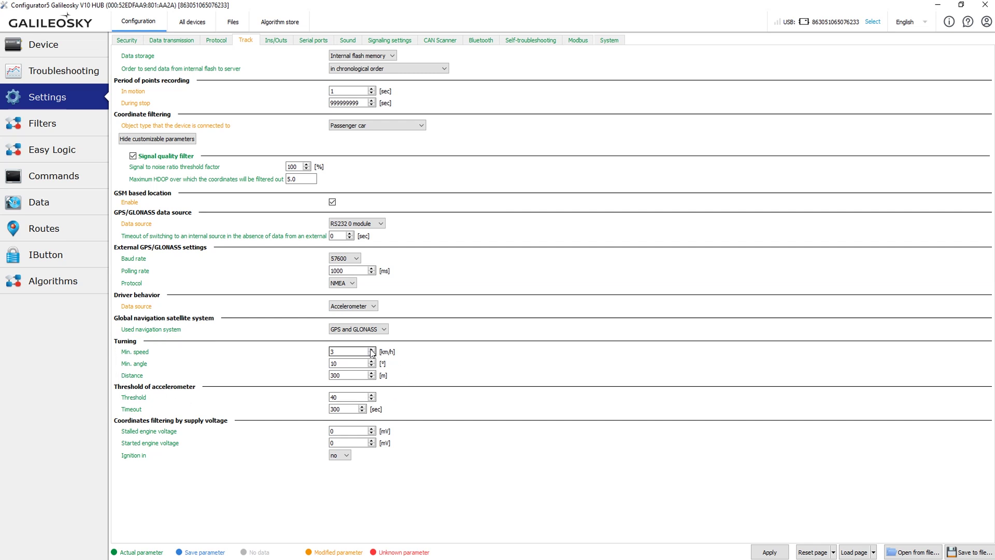
mouse_move(354, 351)
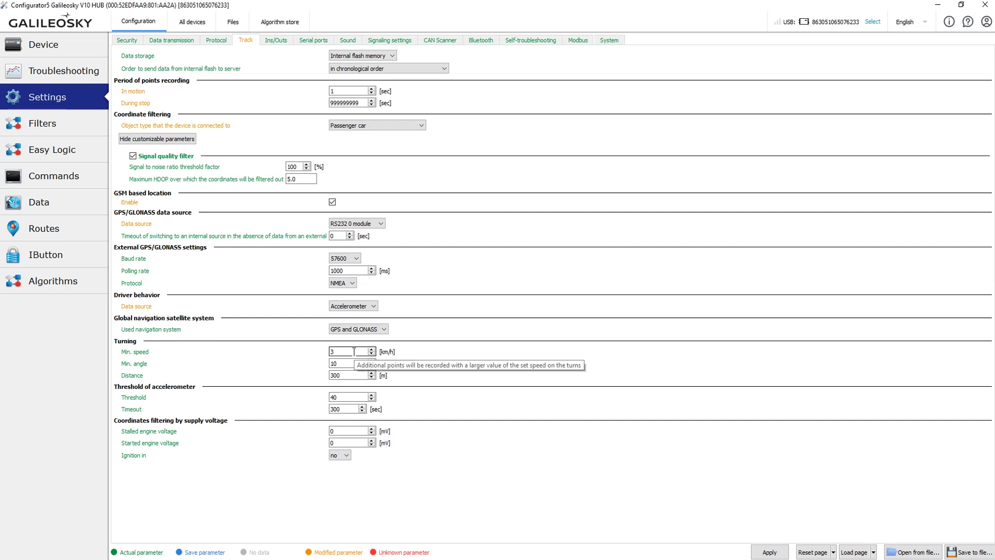
mouse_move(357, 375)
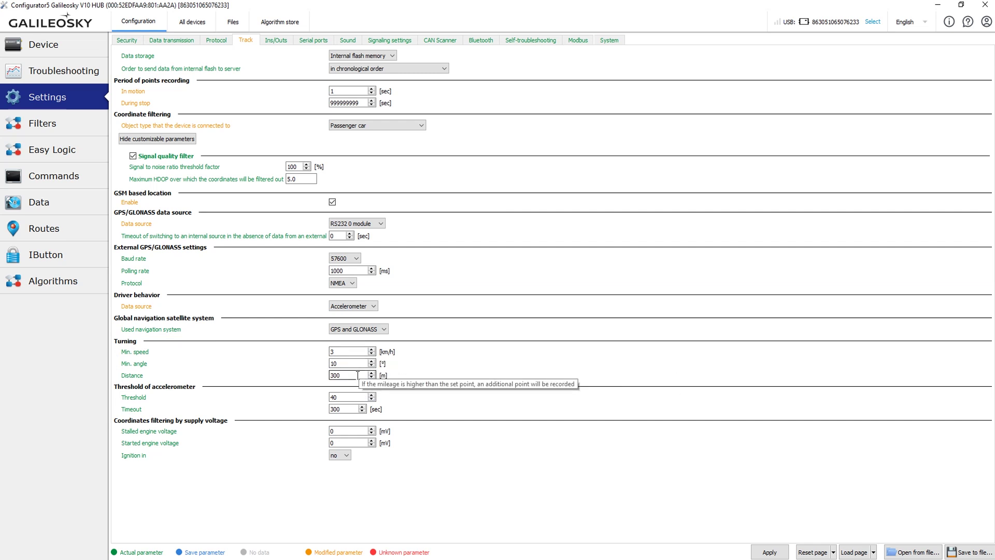
drag(358, 375, 316, 375)
click(281, 381)
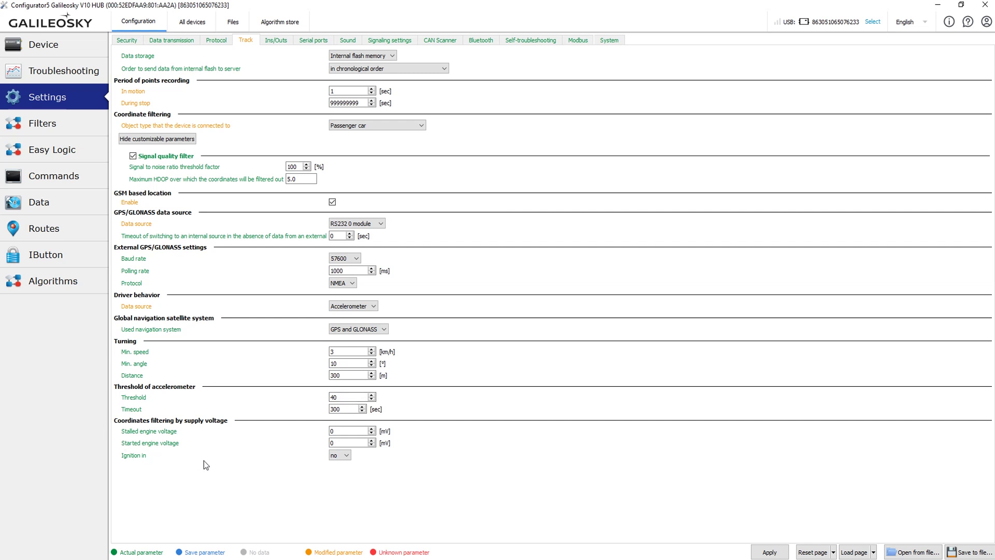
click(346, 456)
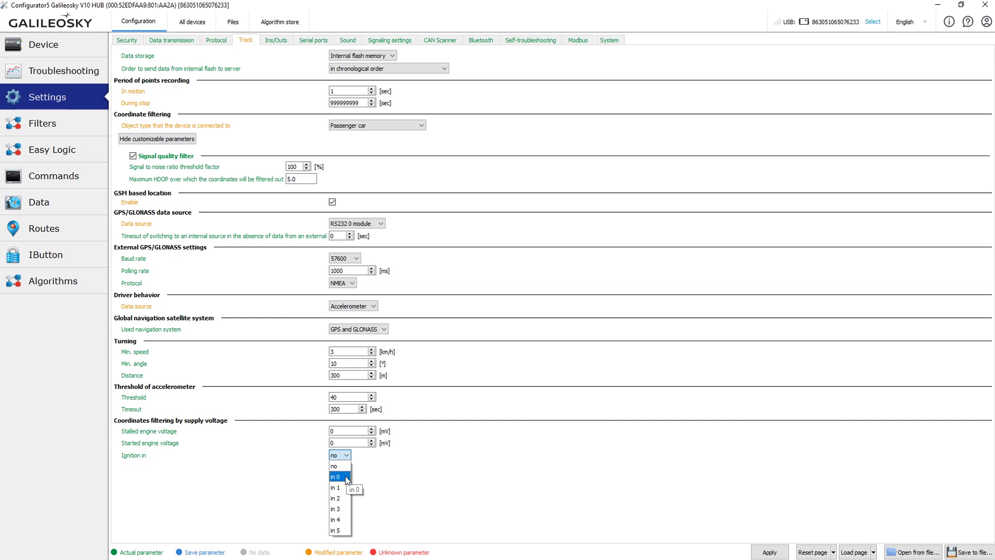
click(347, 477)
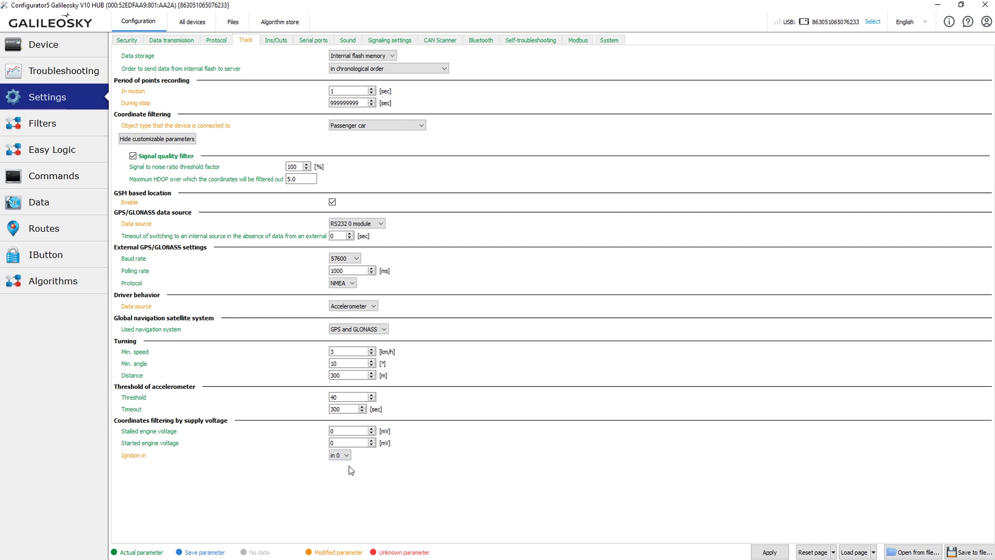
click(342, 456)
click(343, 464)
double_click(345, 431)
double_click(340, 443)
drag(347, 398, 322, 398)
drag(350, 411, 318, 409)
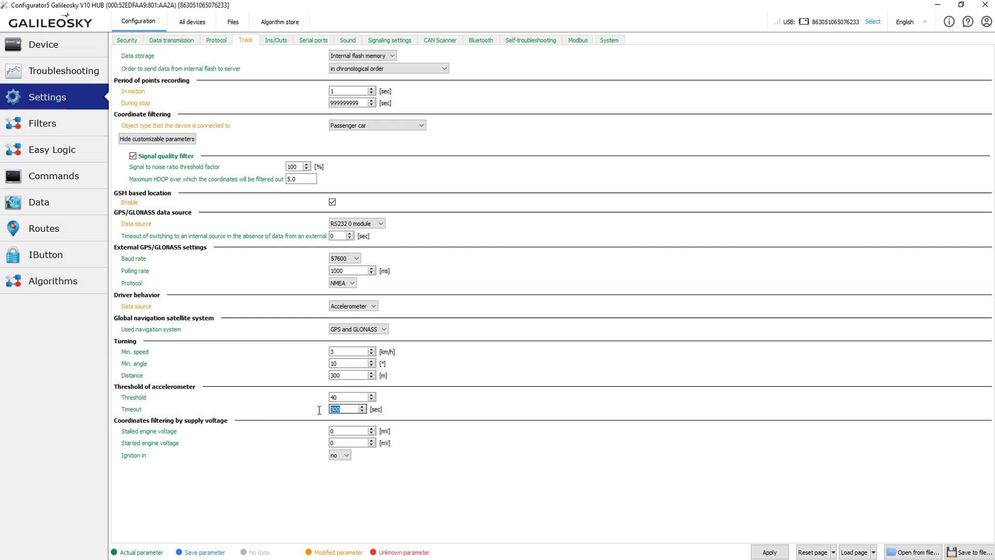